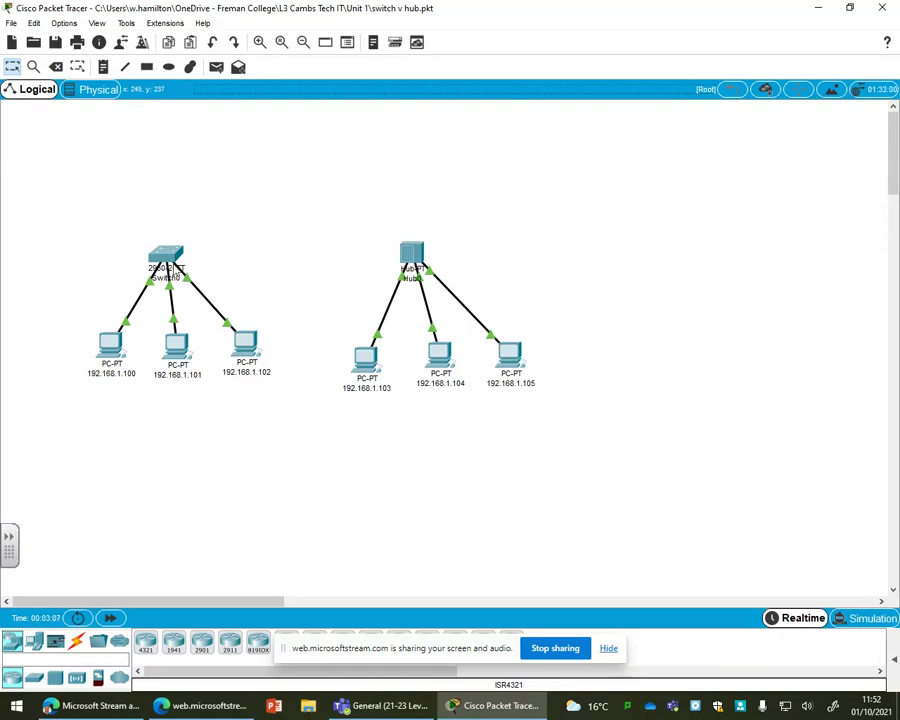
Examine the physical device views of Switch0 and Hub0 to compare their port layouts
{"action": "left_click", "coordinate": [166, 256]}
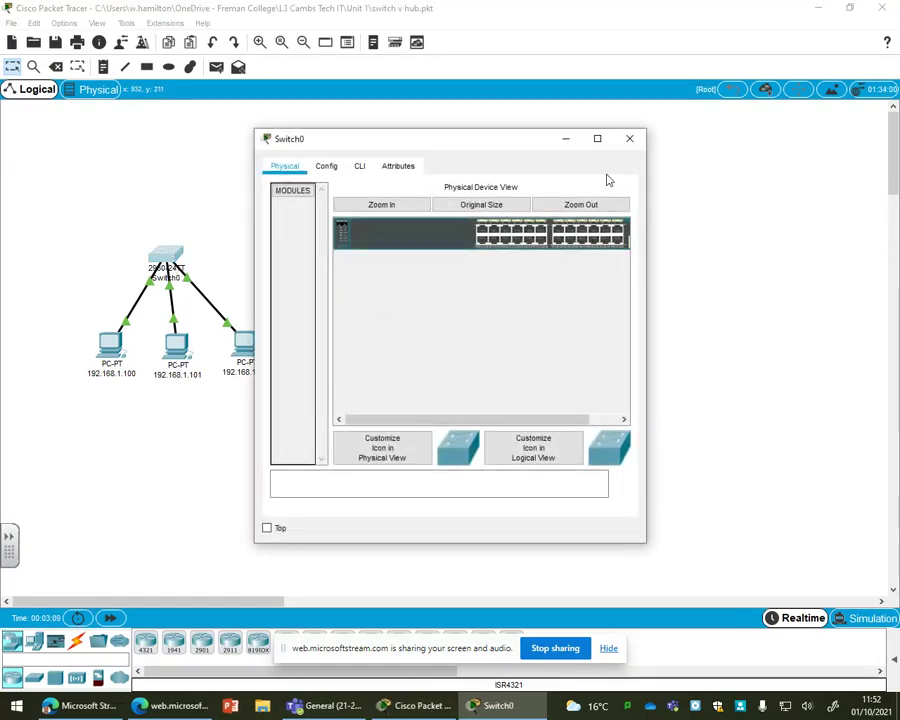
{"action": "left_click", "coordinate": [629, 138]}
{"action": "left_click", "coordinate": [396, 254]}
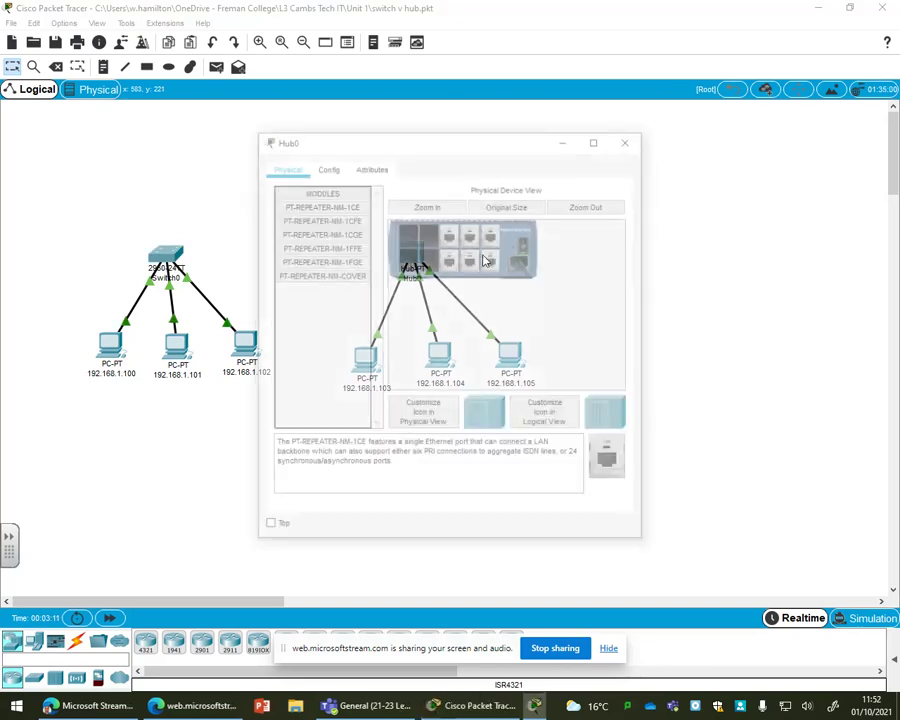
{"action": "left_click", "coordinate": [643, 144]}
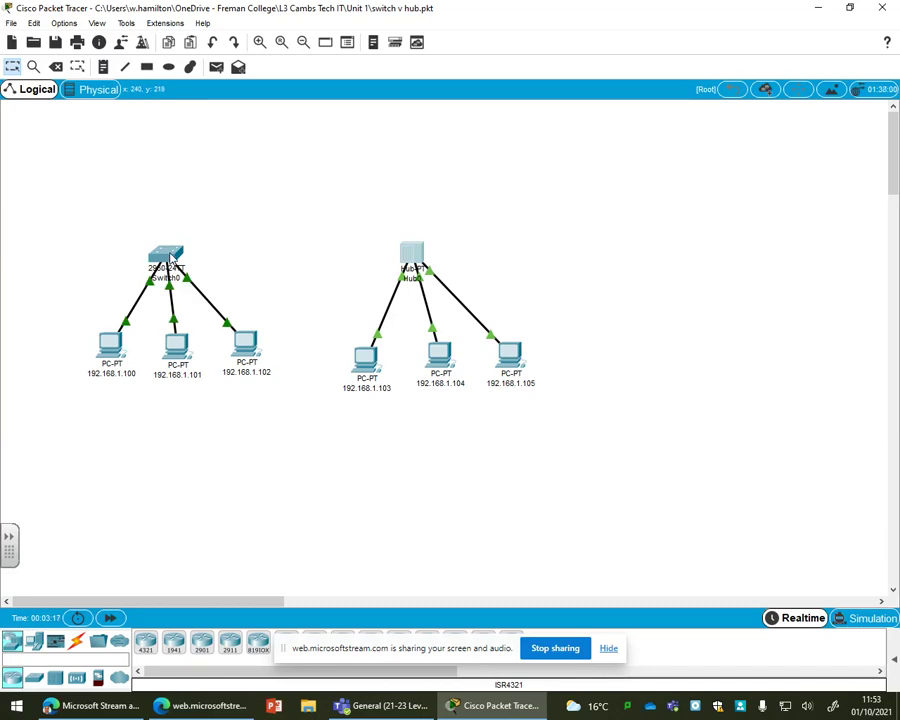
{"action": "left_click", "coordinate": [166, 255]}
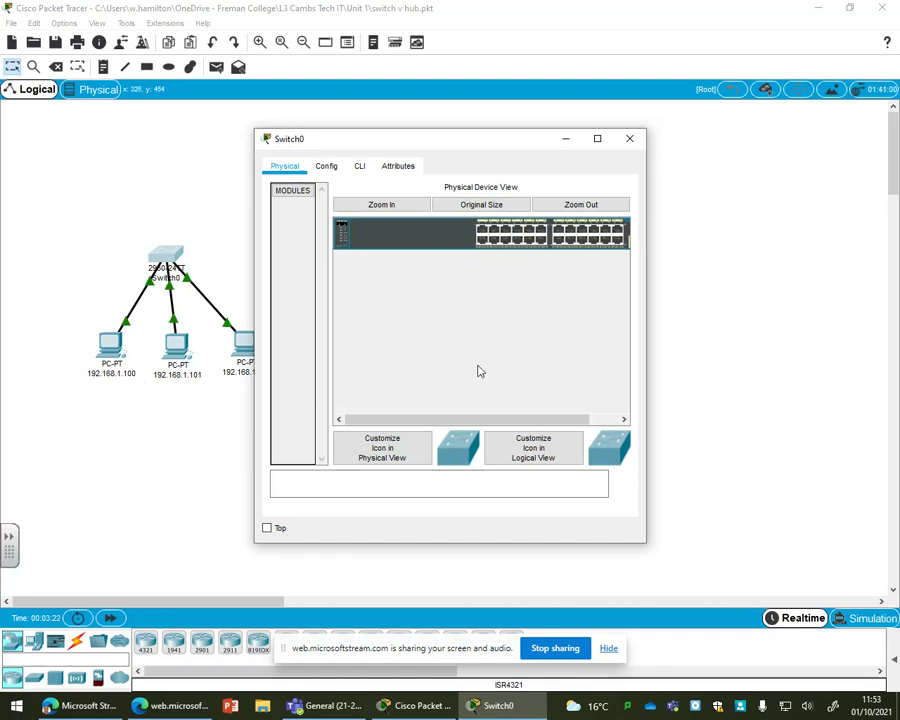
{"action": "left_click", "coordinate": [630, 138]}
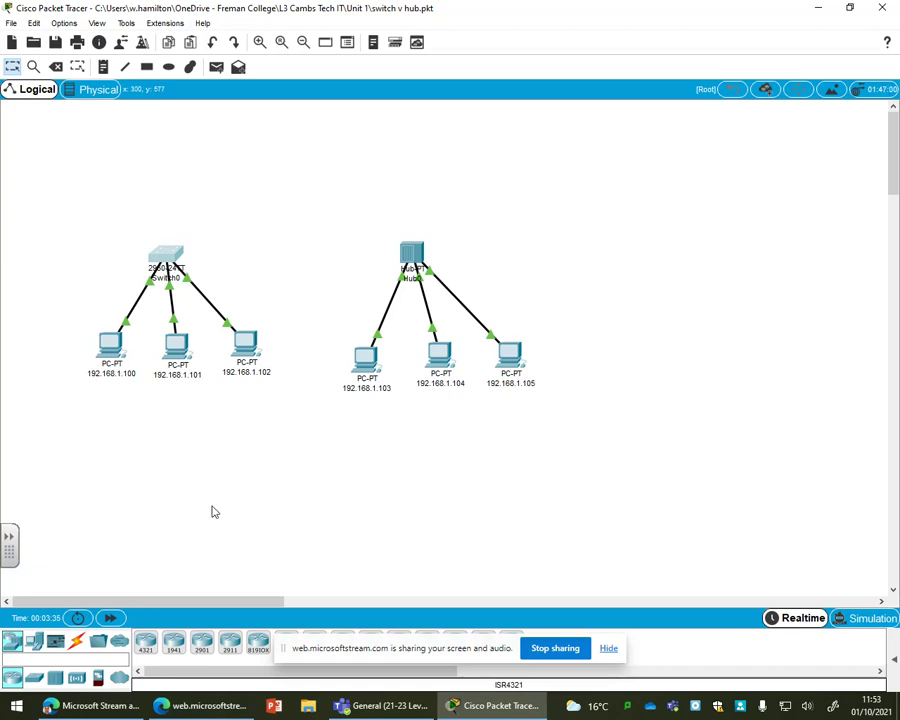
{"action": "left_click", "coordinate": [160, 258]}
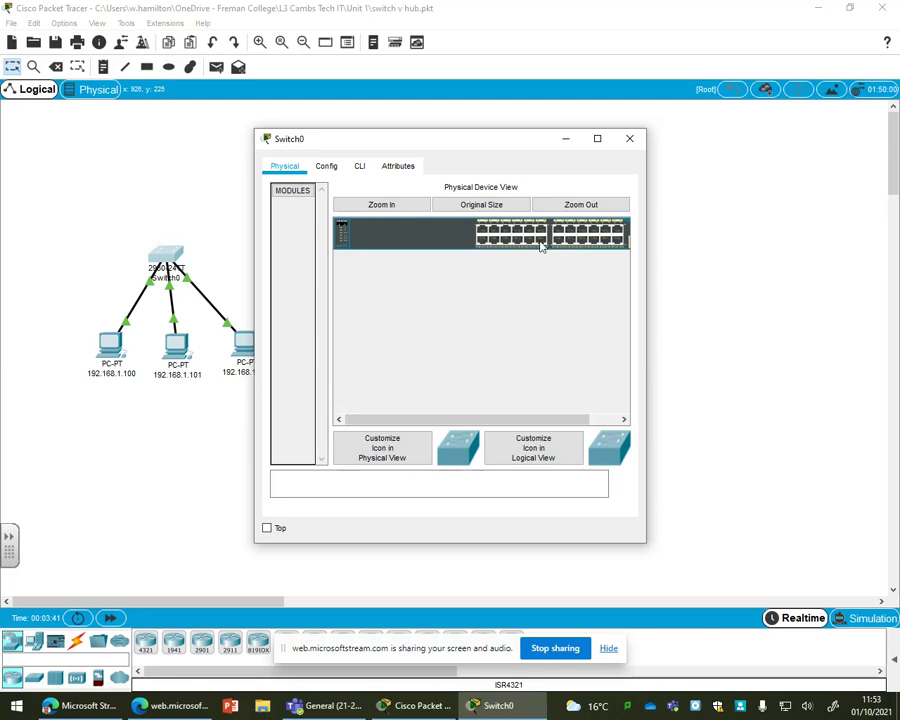
{"action": "left_click", "coordinate": [631, 139]}
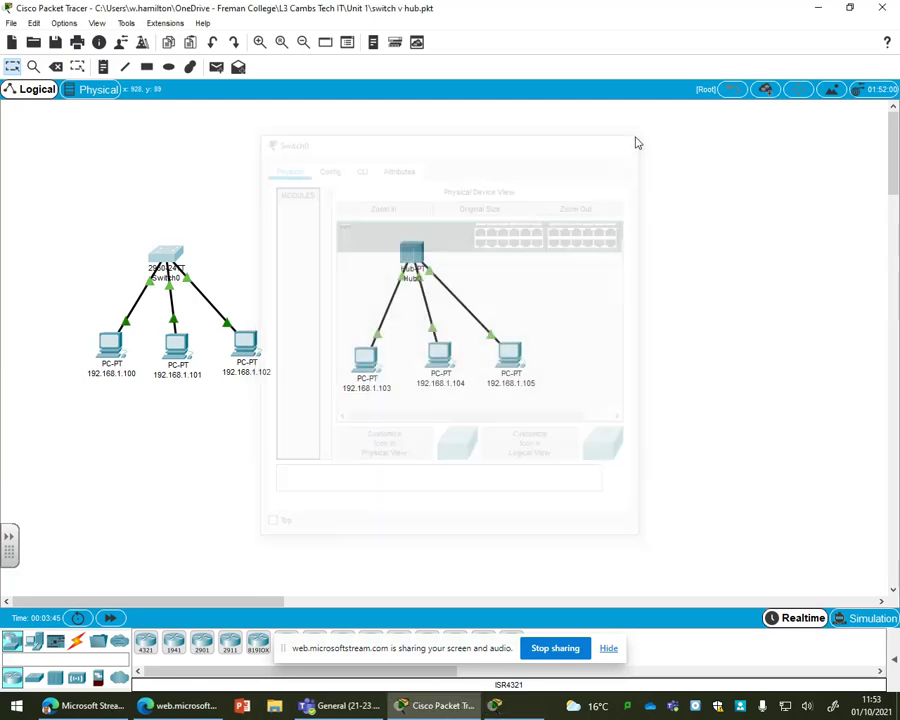
{"action": "left_click", "coordinate": [413, 253]}
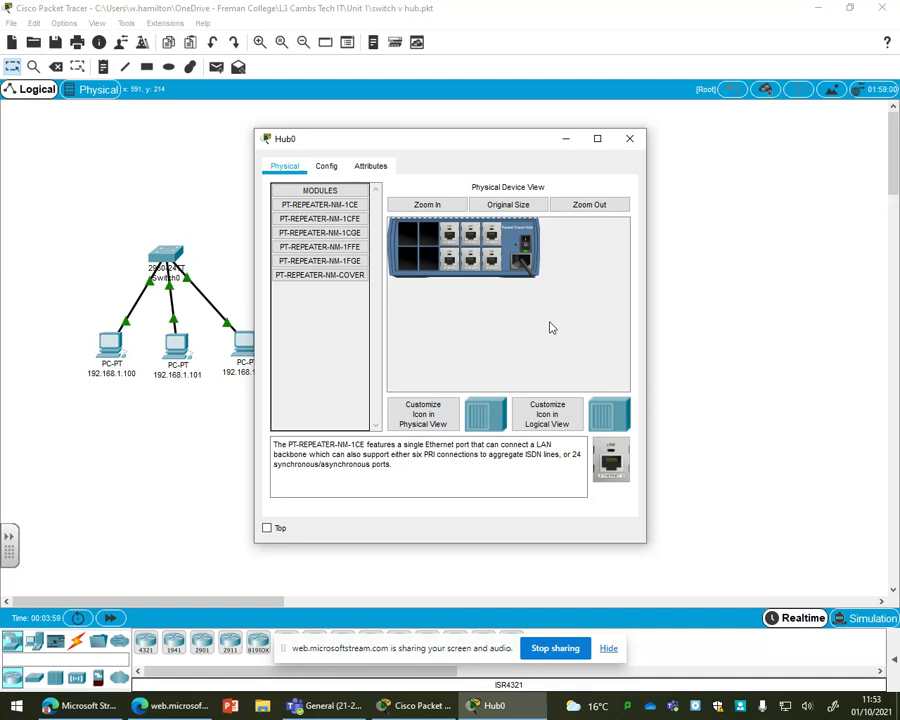
{"action": "left_click", "coordinate": [630, 141]}
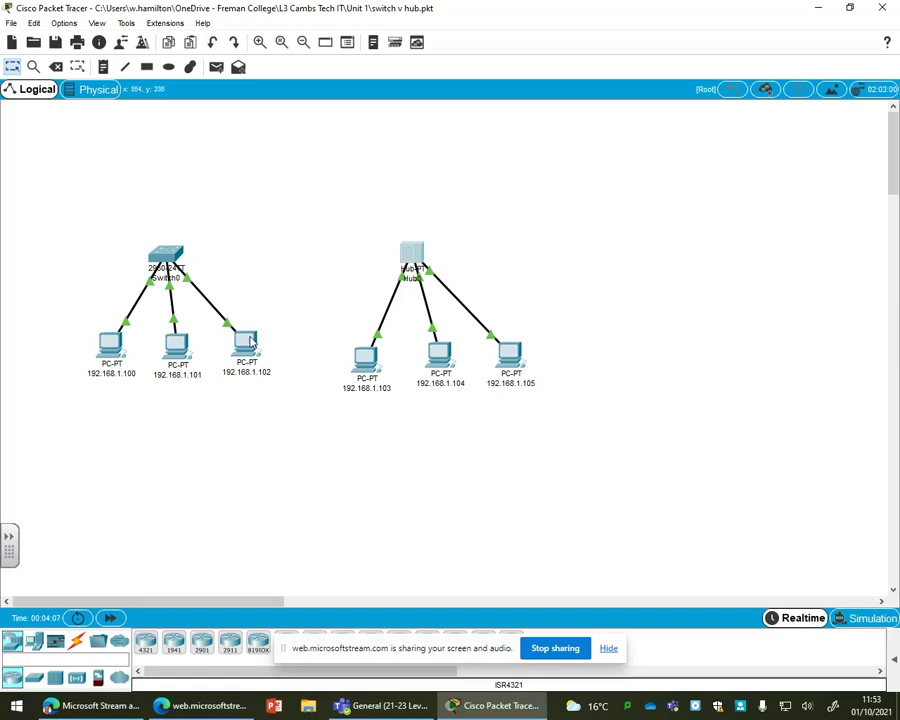
Ping 192.168.1.101 from the command prompt of PC 192.168.1.100 on the switch network
{"action": "left_click", "coordinate": [115, 350]}
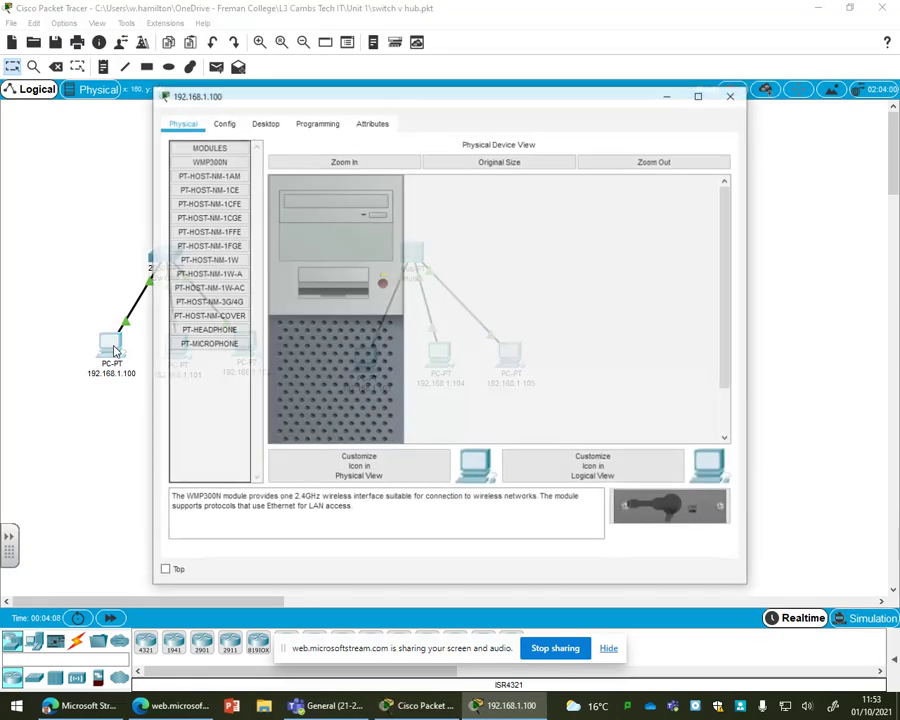
{"action": "left_click", "coordinate": [263, 123]}
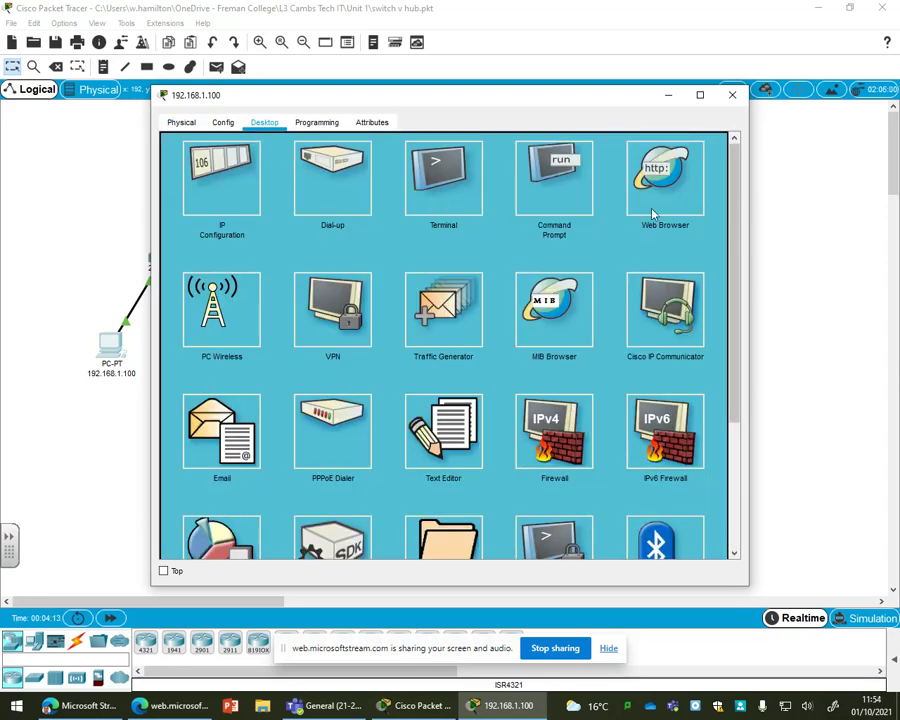
{"action": "left_click_drag", "start_coordinate": [522, 94], "coordinate": [612, 111]}
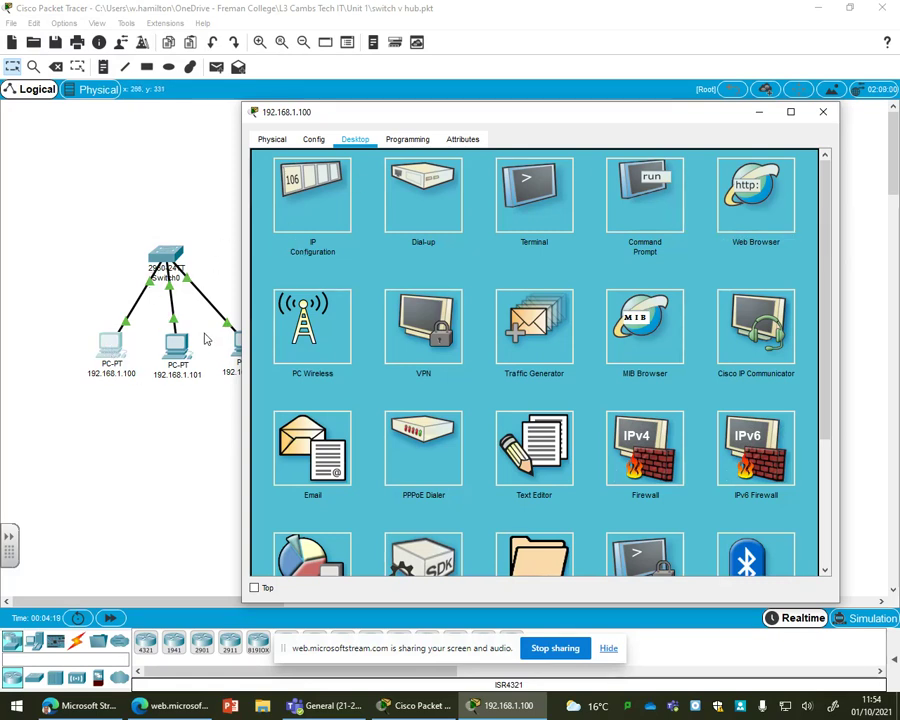
{"action": "left_click", "coordinate": [653, 201]}
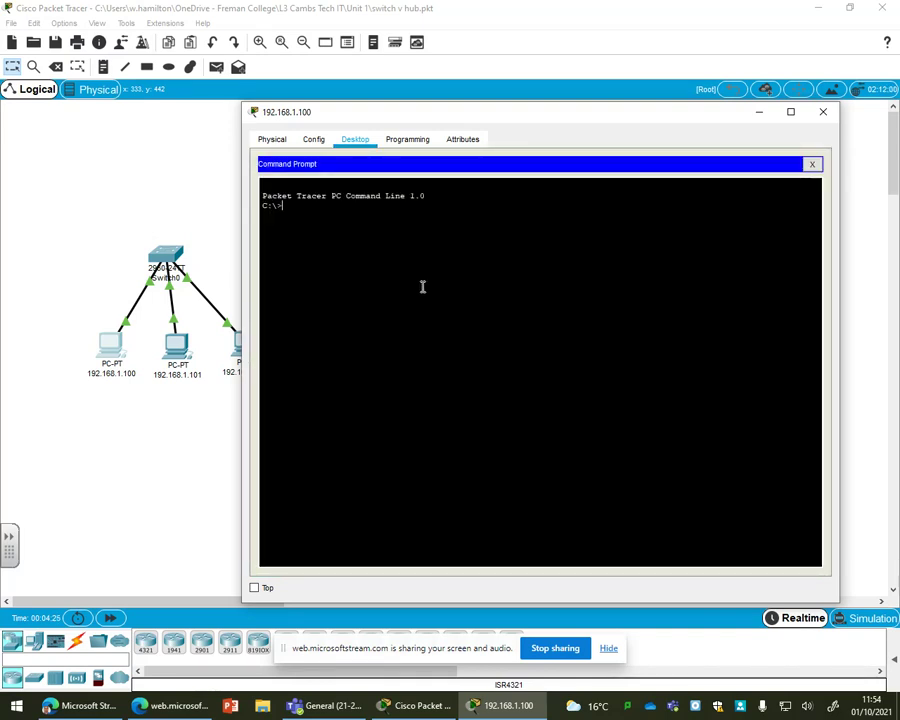
{"action": "type", "text": "ping"}
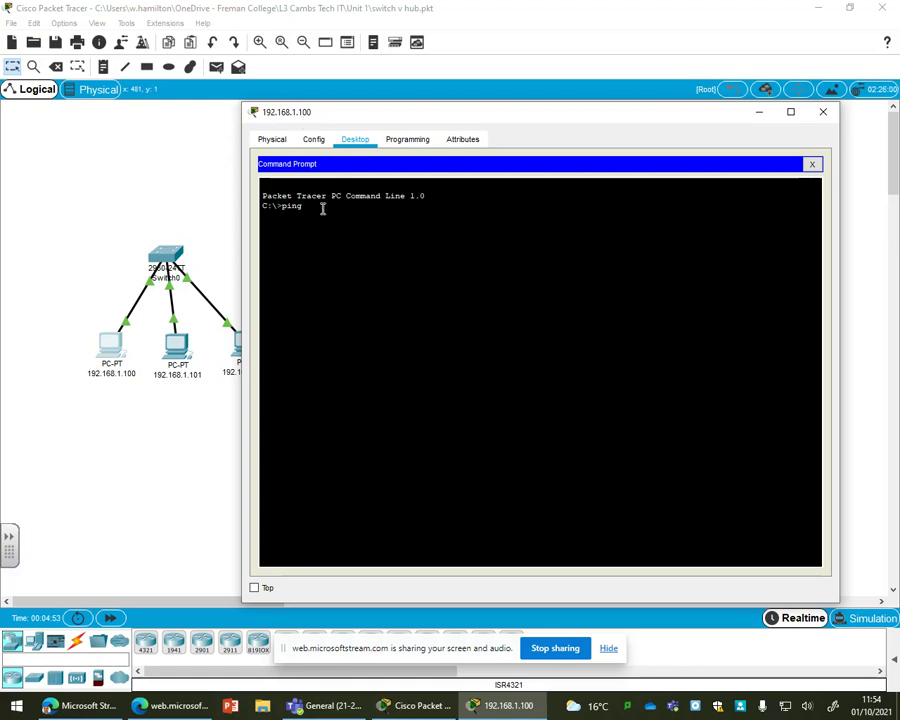
{"action": "type", "text": "19"}
{"action": "type", "text": "2.168.1.101"}
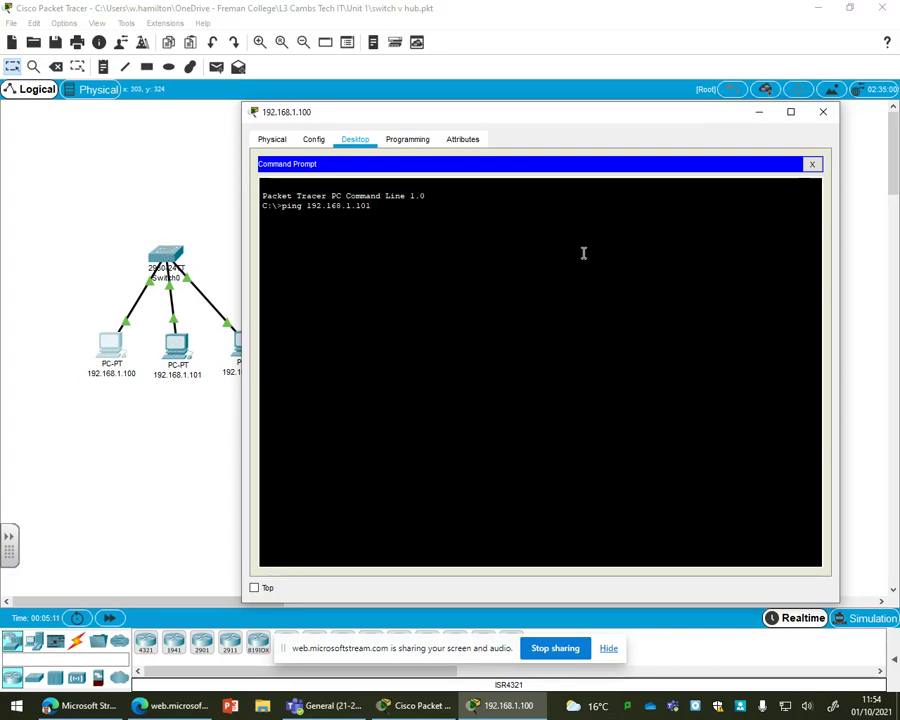
{"action": "key", "text": "Return"}
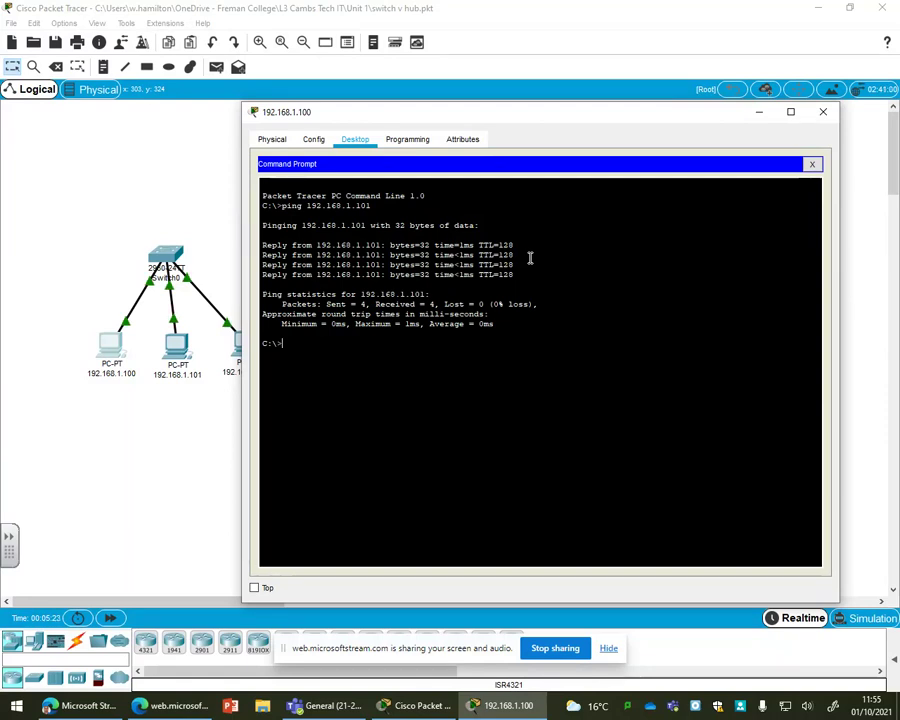
Check the packet loss and reply times in the switch network's ping output, and close the PC's window
{"action": "left_click_drag", "start_coordinate": [446, 304], "coordinate": [491, 307]}
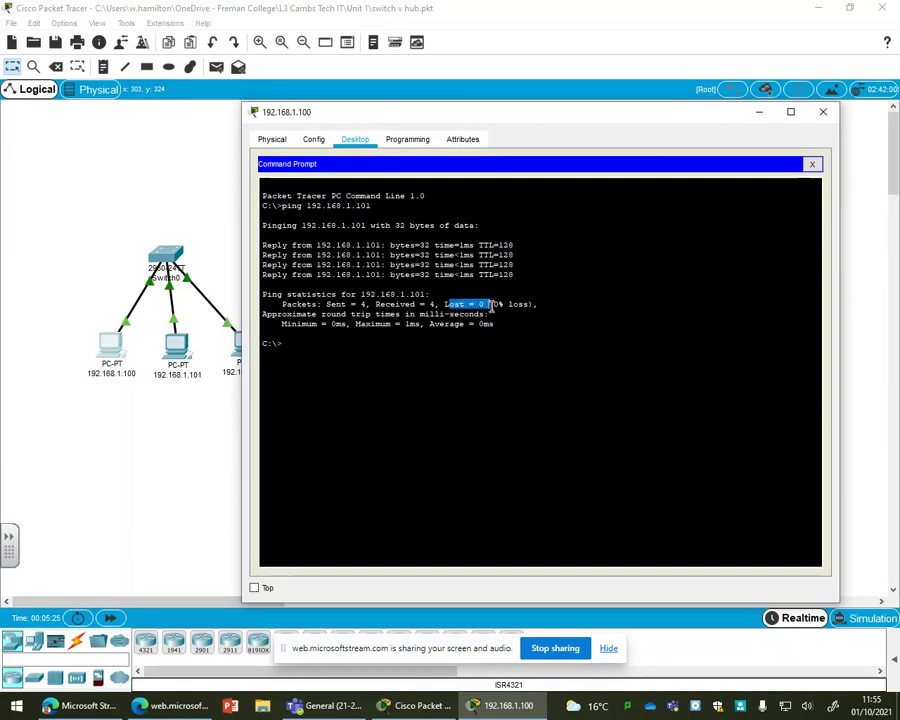
{"action": "left_click", "coordinate": [450, 245]}
{"action": "left_click_drag", "start_coordinate": [450, 245], "coordinate": [474, 265]}
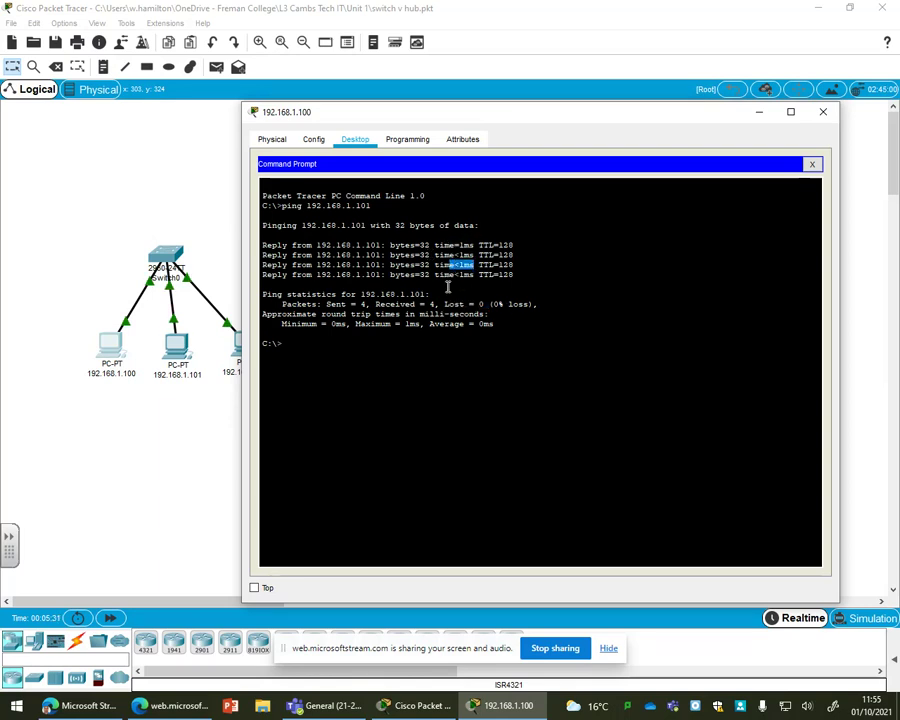
{"action": "left_click", "coordinate": [537, 487]}
{"action": "left_click", "coordinate": [823, 111]}
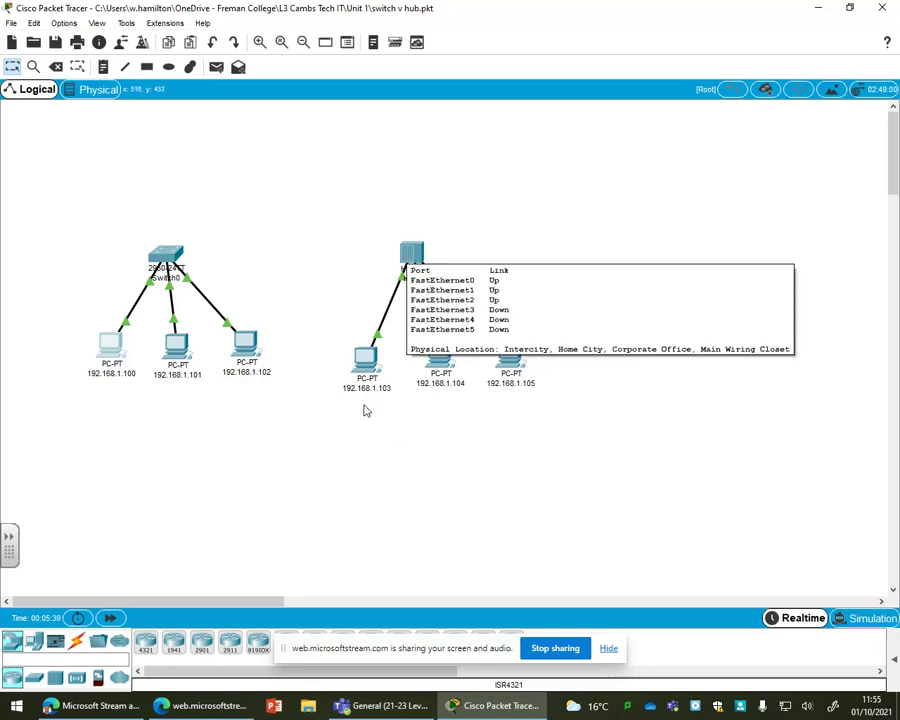
Ping 192.168.1.104 from the command prompt of PC 192.168.1.103 on the hub network
{"action": "left_click", "coordinate": [365, 357]}
{"action": "left_click", "coordinate": [266, 124]}
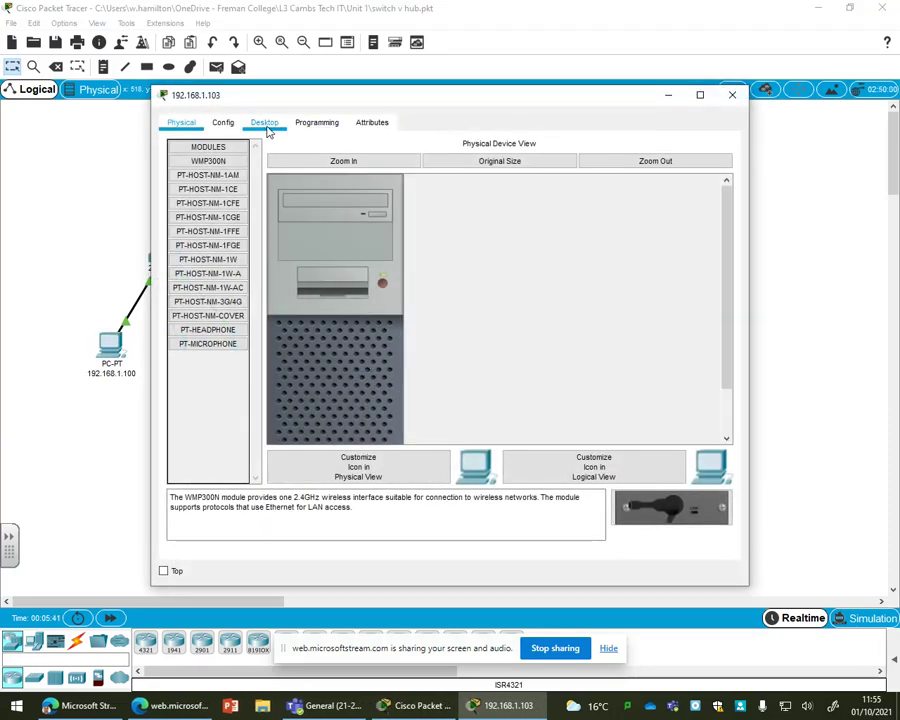
{"action": "left_click", "coordinate": [540, 178]}
{"action": "left_click_drag", "start_coordinate": [514, 100], "coordinate": [619, 70]}
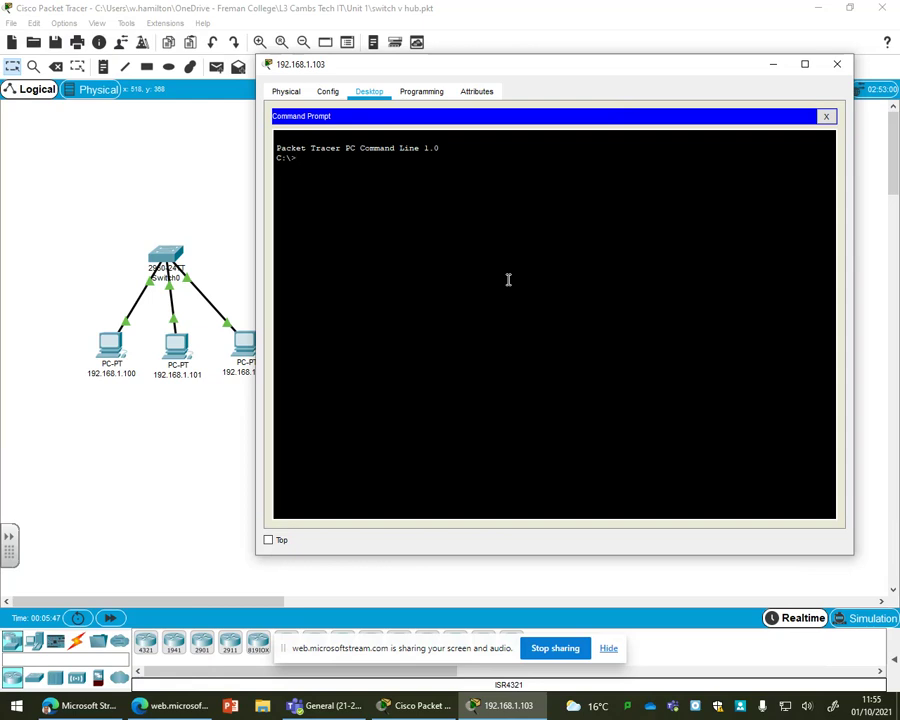
{"action": "type", "text": "ing 192.168.1.104"}
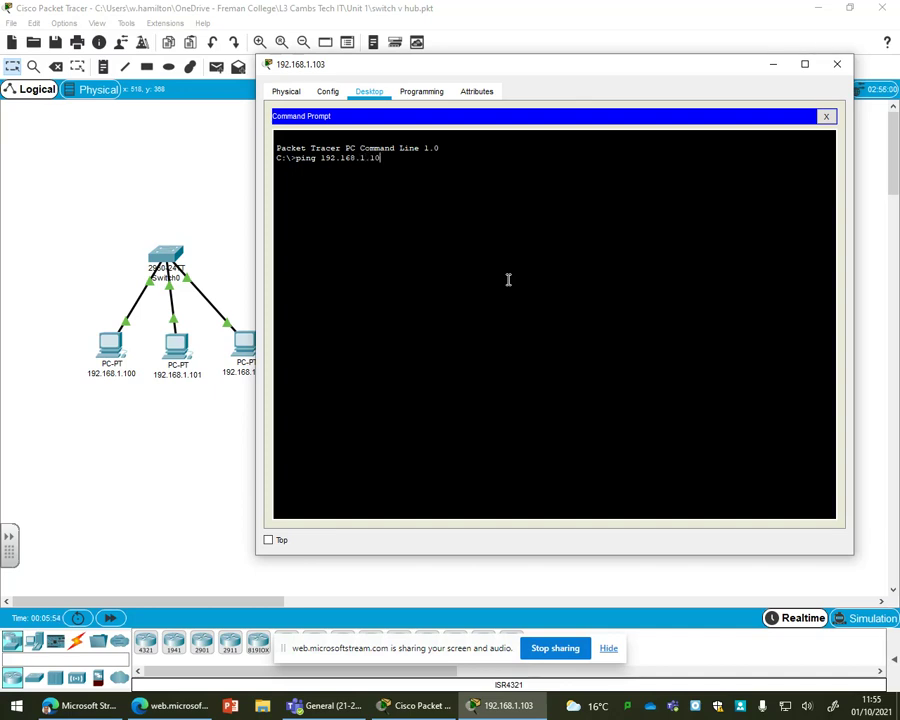
{"action": "key", "text": "Return"}
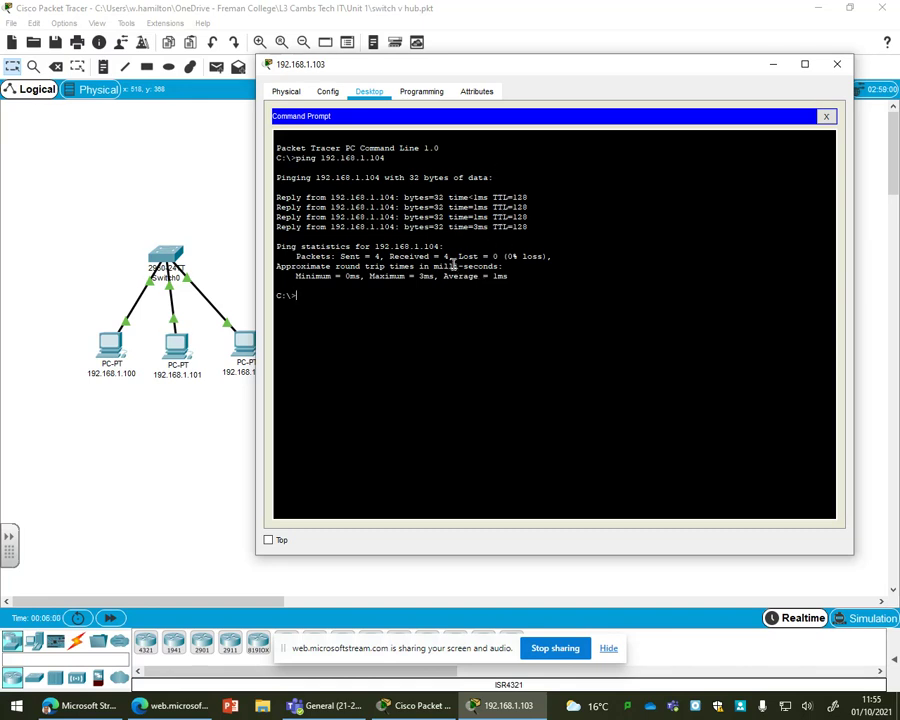
Check the packet loss and reply times in the hub network's ping output, and close the PC's window
{"action": "left_click_drag", "start_coordinate": [449, 256], "coordinate": [518, 256]}
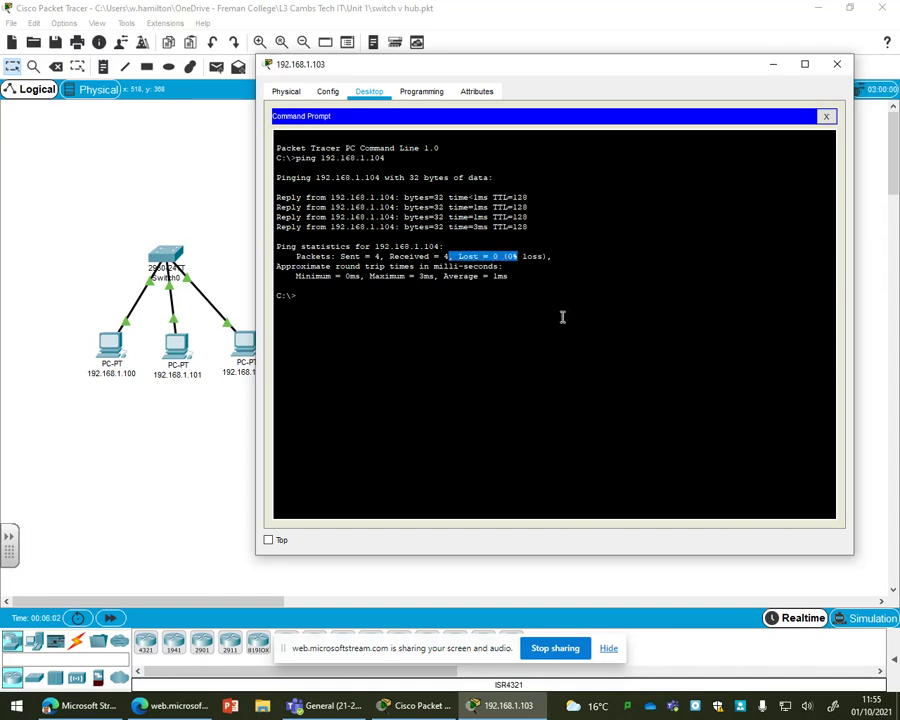
{"action": "left_click_drag", "start_coordinate": [458, 217], "coordinate": [489, 217]}
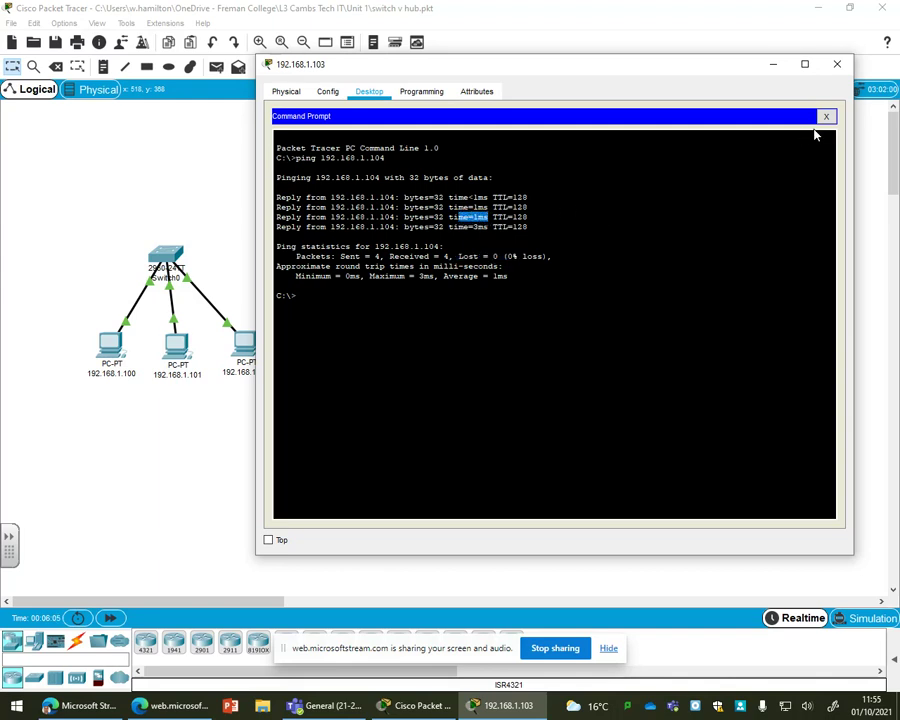
{"action": "left_click", "coordinate": [837, 65]}
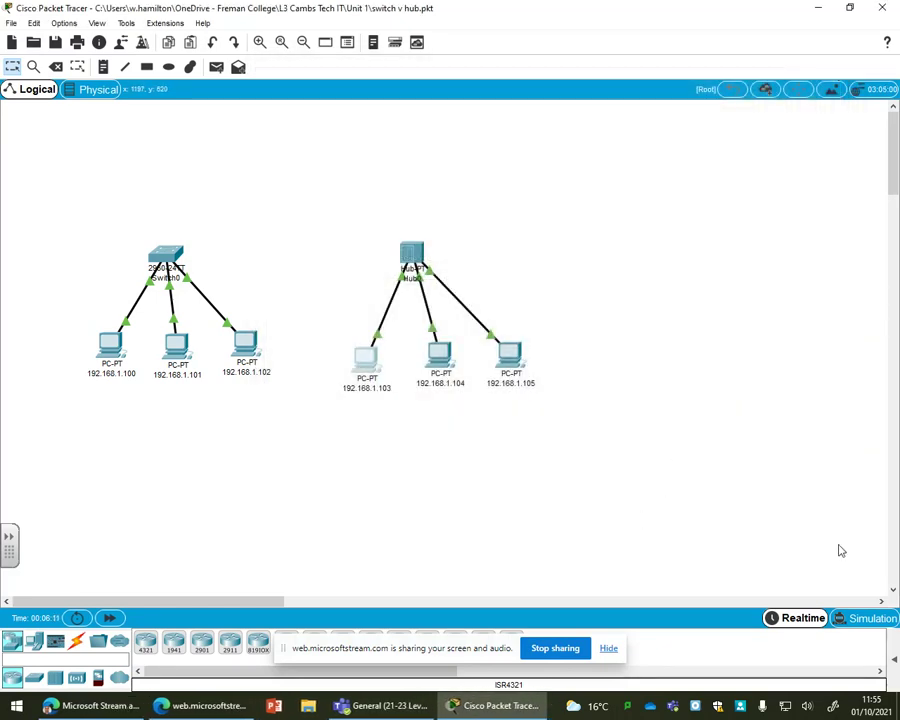
Change the workspace from Realtime to Simulation mode
{"action": "left_click", "coordinate": [866, 621]}
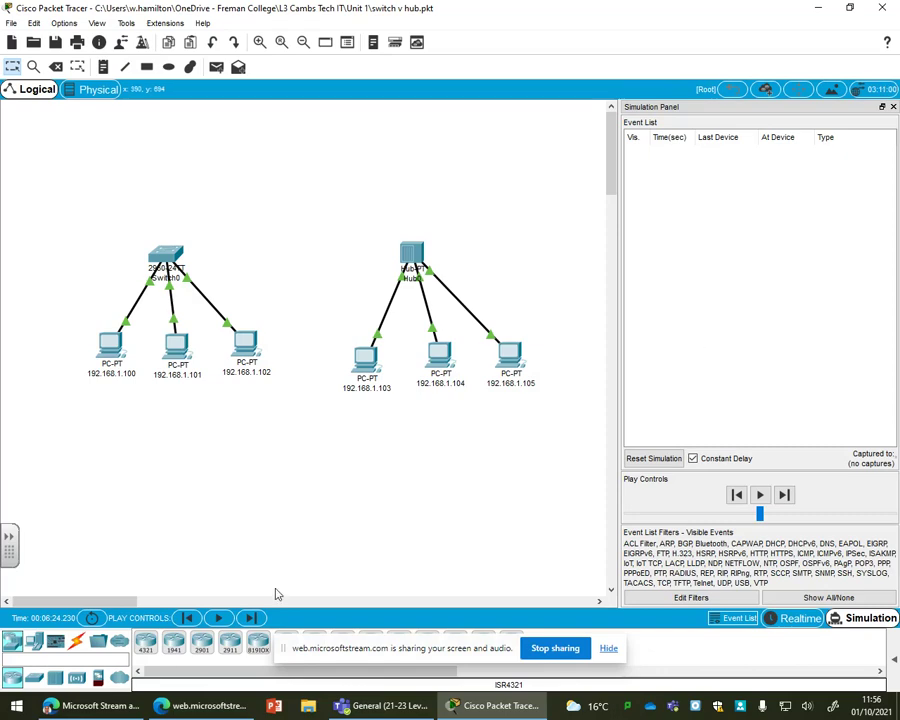
{"action": "left_click", "coordinate": [482, 707]}
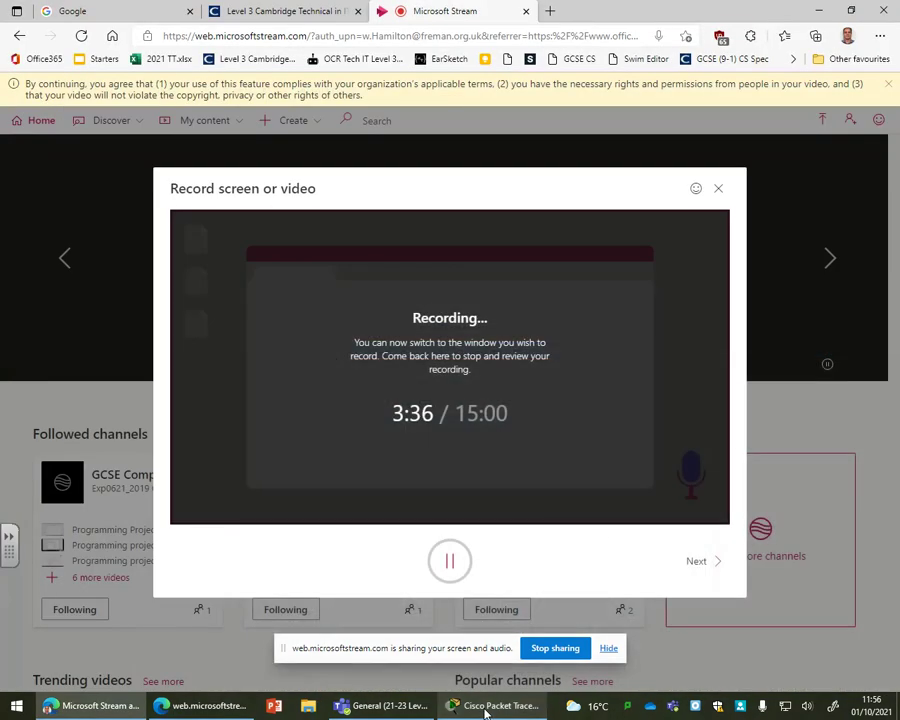
{"action": "left_click", "coordinate": [482, 707]}
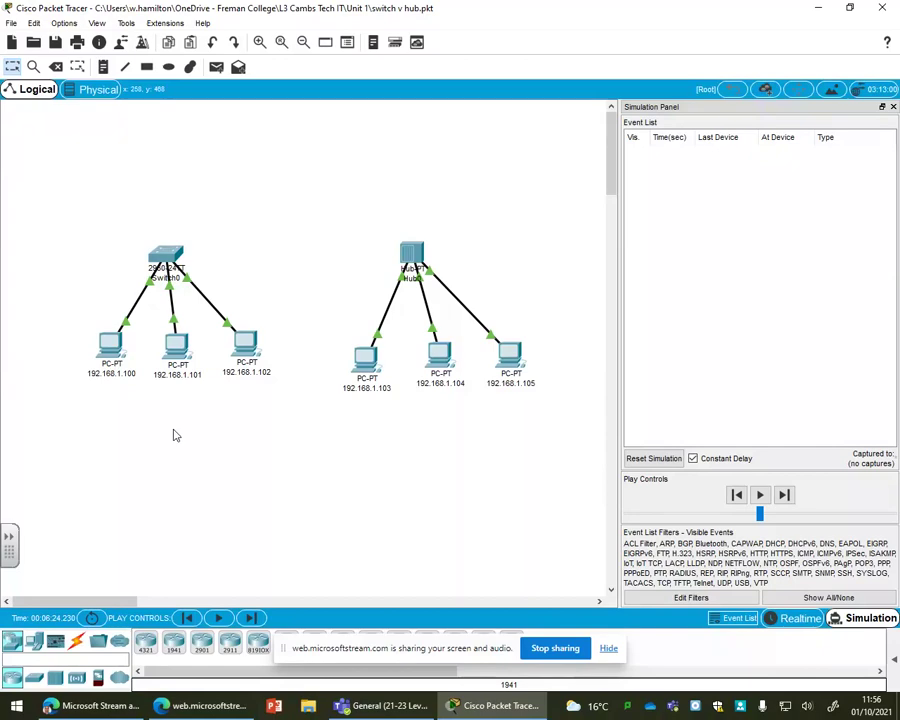
Repeat the ping to 192.168.1.101 from the command prompt of PC 192.168.1.100 in Simulation mode
{"action": "left_click", "coordinate": [106, 350]}
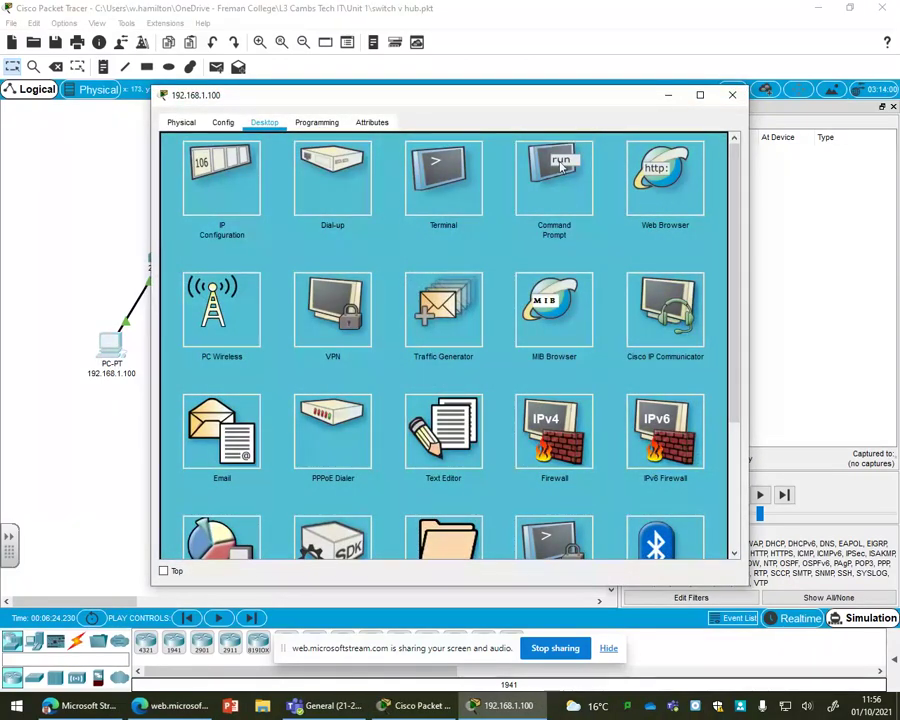
{"action": "left_click", "coordinate": [552, 165]}
{"action": "left_click", "coordinate": [423, 317]}
{"action": "key", "text": "Up"}
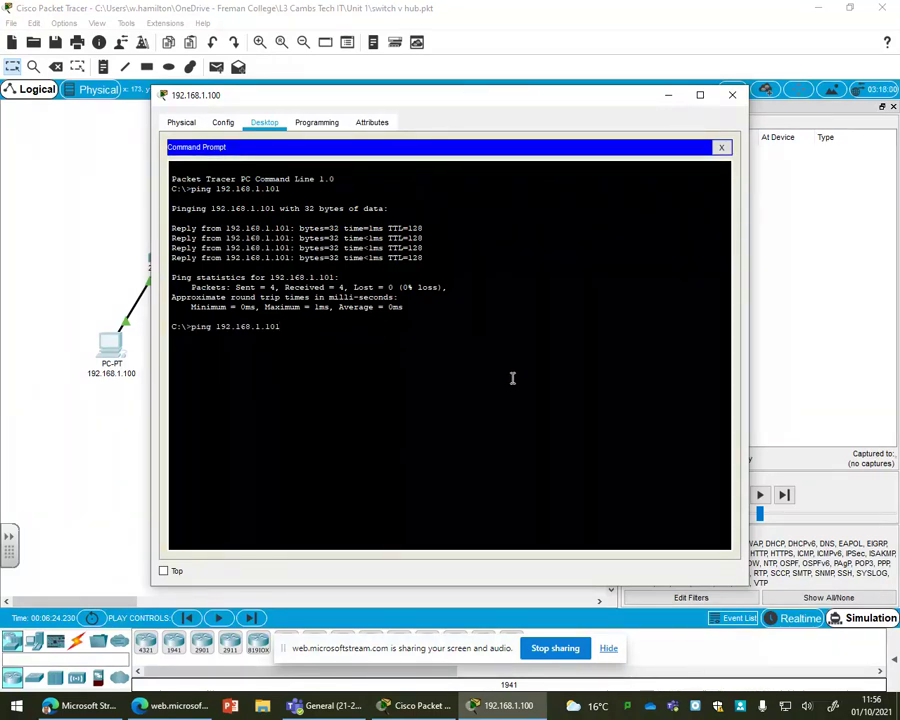
{"action": "key", "text": "Return"}
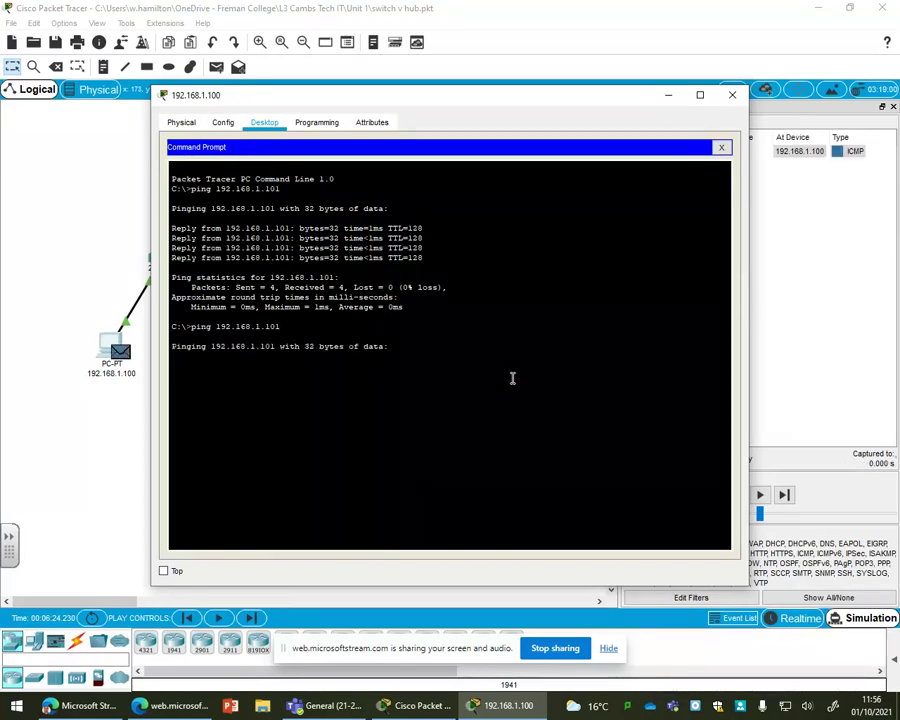
Play the simulation of the switch network's ping with the topology in view, and check the reply in 192.168.1.100's command prompt
{"action": "left_click_drag", "start_coordinate": [510, 101], "coordinate": [377, 446]}
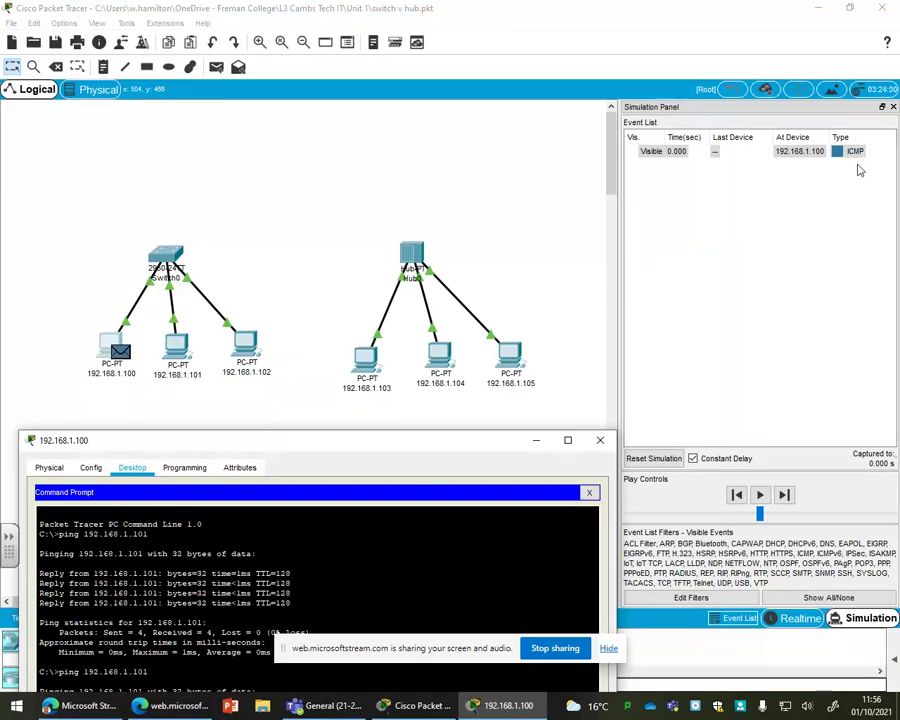
{"action": "left_click", "coordinate": [760, 497]}
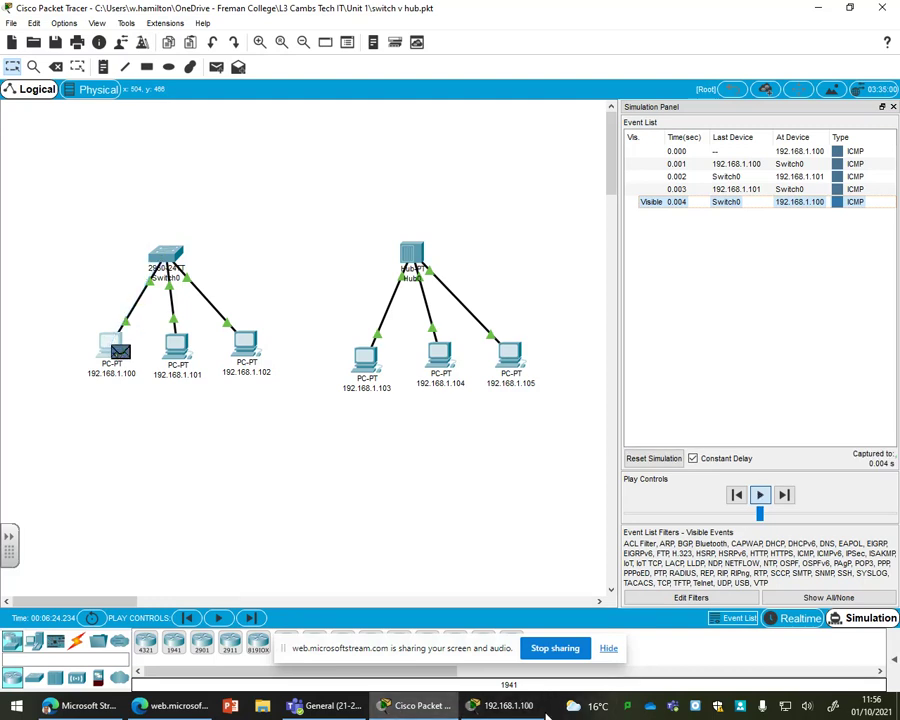
{"action": "mouse_move", "coordinate": [425, 712]}
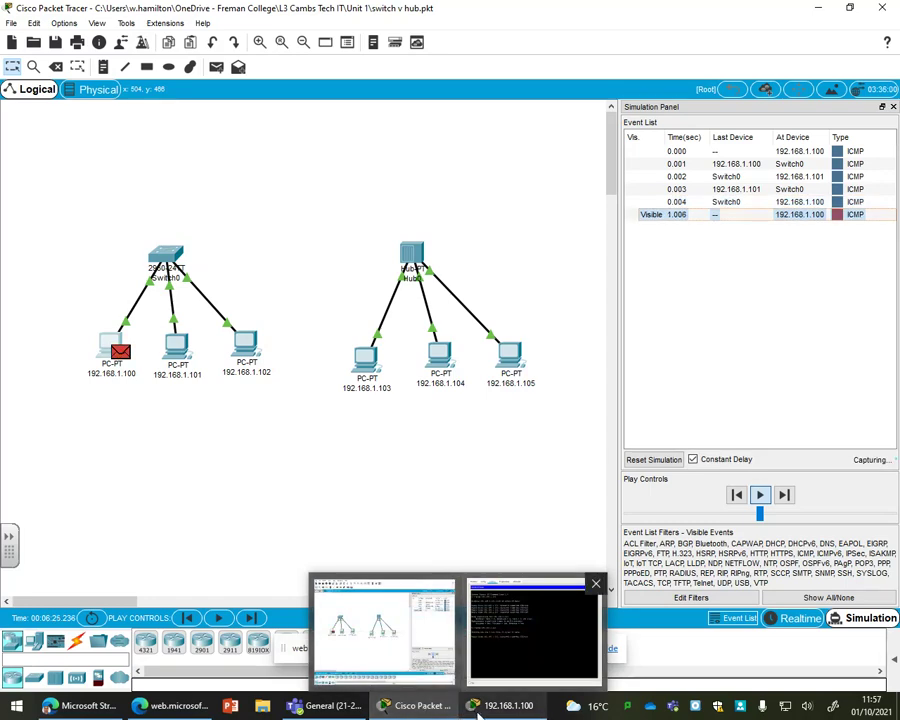
{"action": "left_click", "coordinate": [518, 655]}
{"action": "left_click_drag", "start_coordinate": [330, 442], "coordinate": [380, 166]}
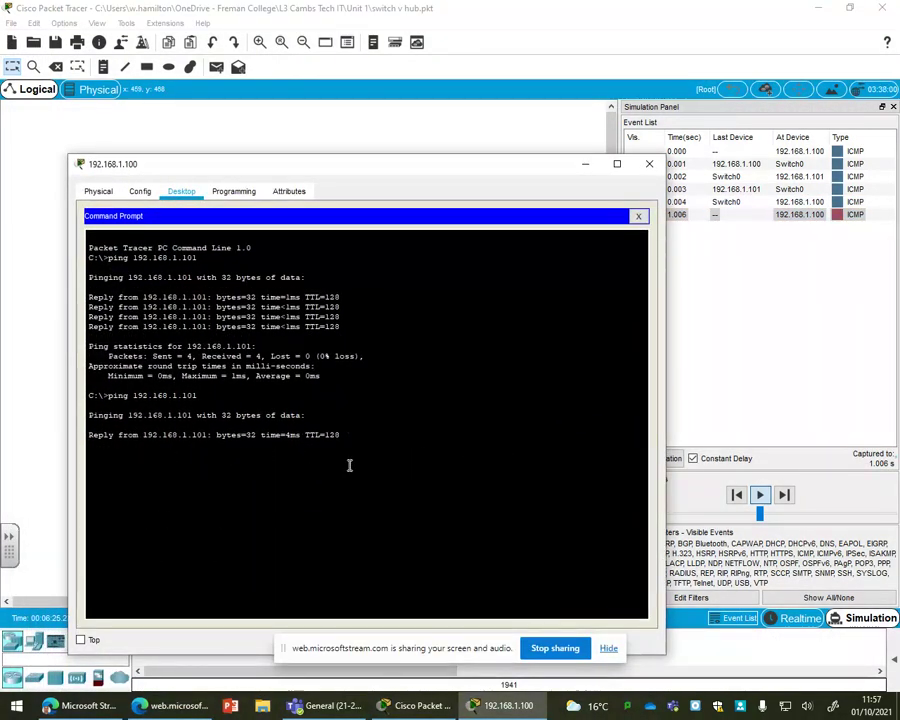
Stop and reset the simulation, review the completed ping output on PC 192.168.1.100, and close its window
{"action": "left_click", "coordinate": [760, 496]}
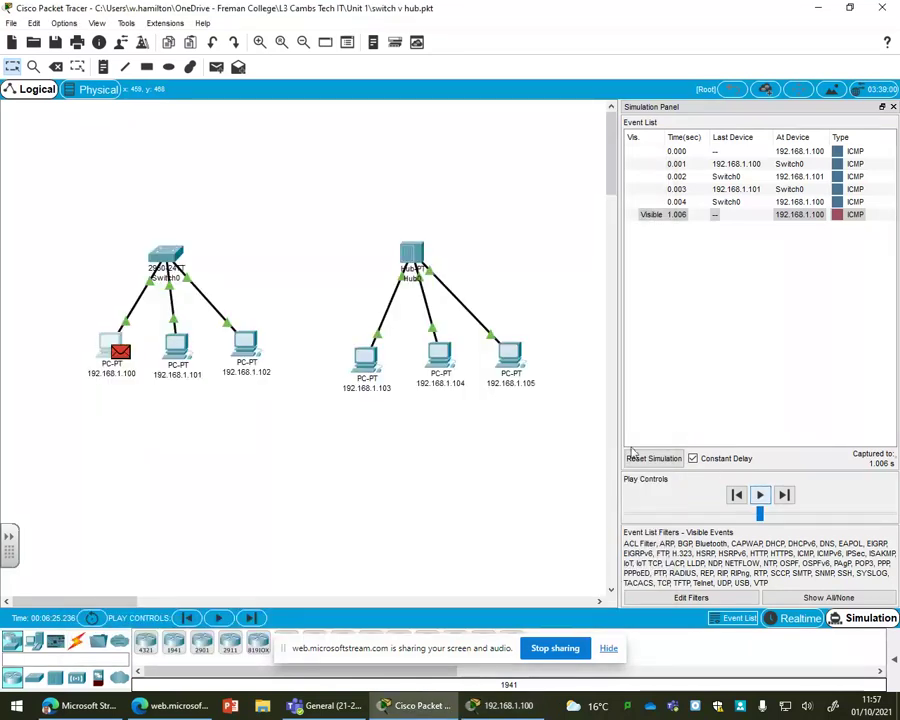
{"action": "left_click", "coordinate": [655, 460]}
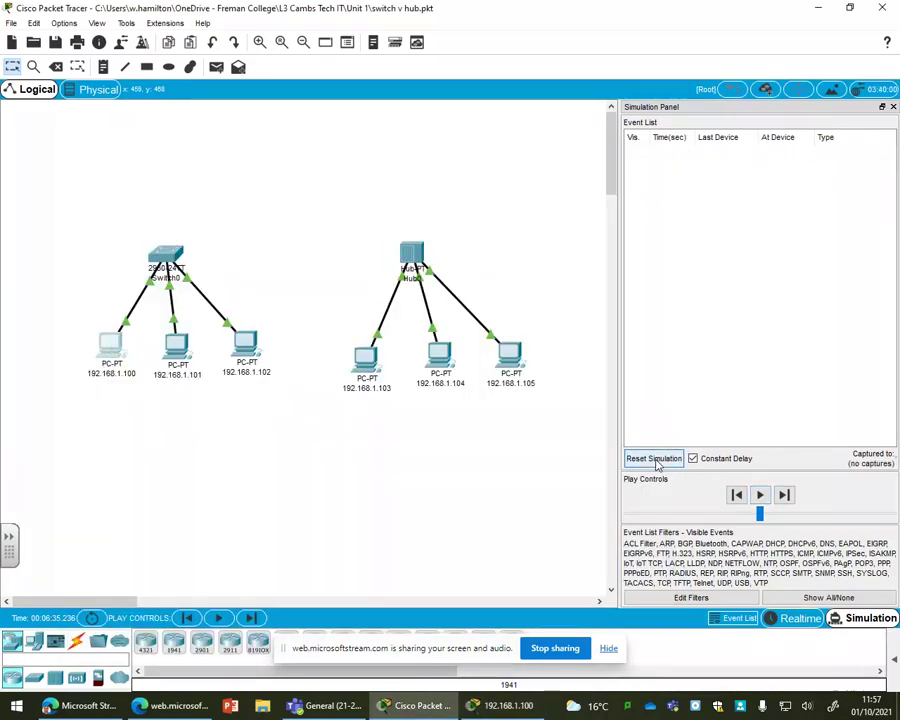
{"action": "left_click", "coordinate": [112, 347]}
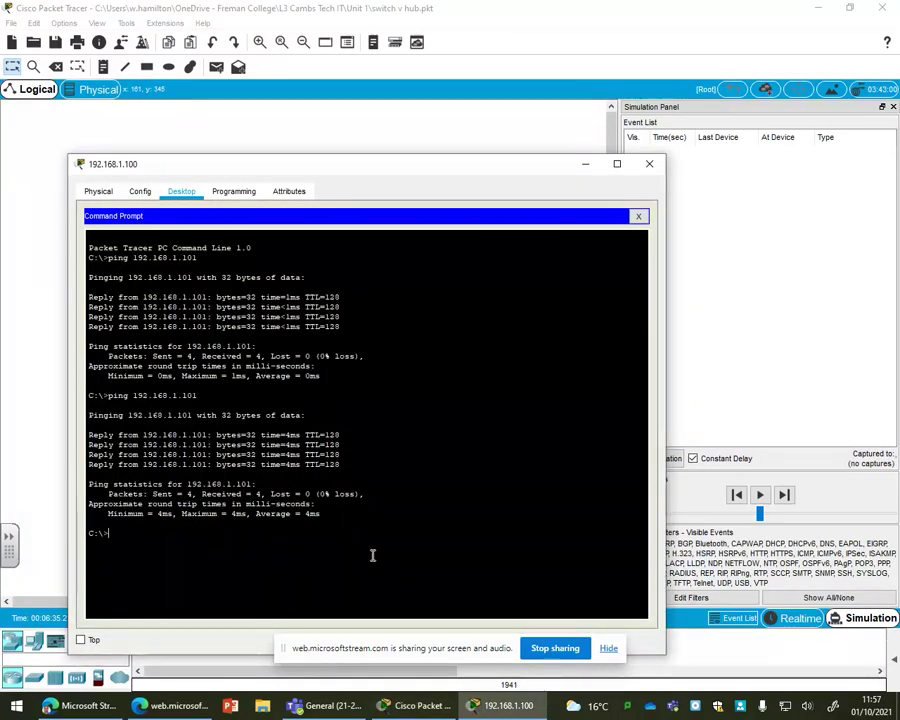
{"action": "left_click", "coordinate": [649, 164]}
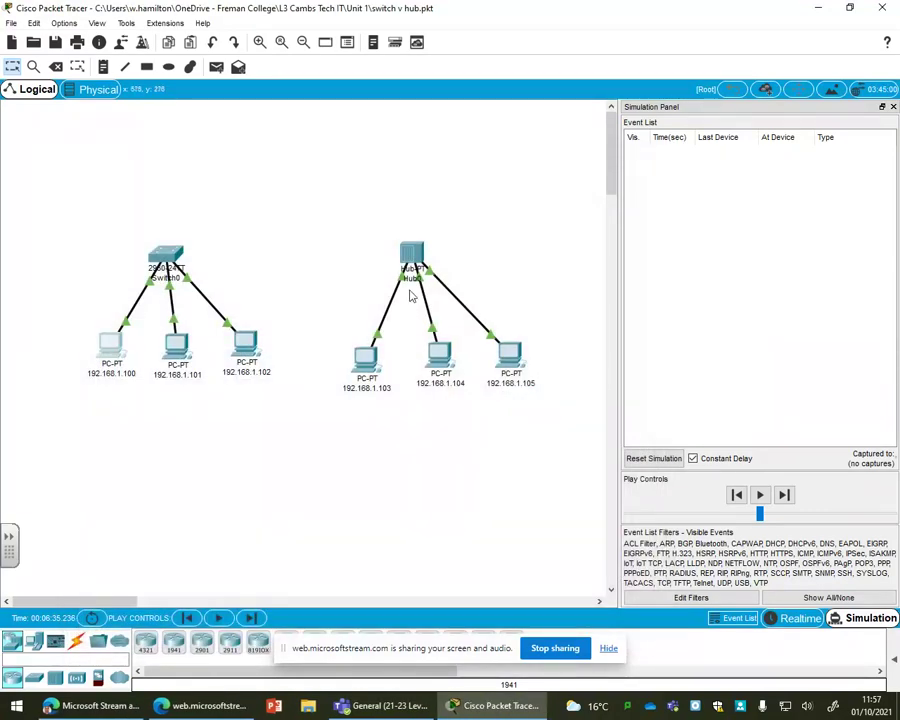
Repeat the ping to 192.168.1.104 from the command prompt of PC 192.168.1.103 on the hub network
{"action": "left_click", "coordinate": [368, 362]}
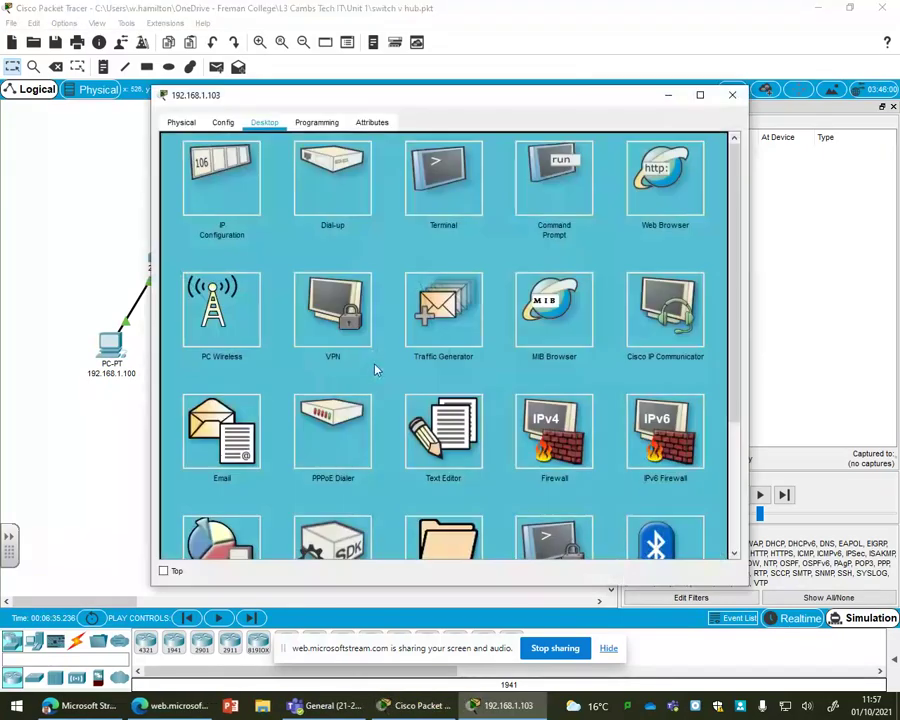
{"action": "left_click", "coordinate": [555, 172]}
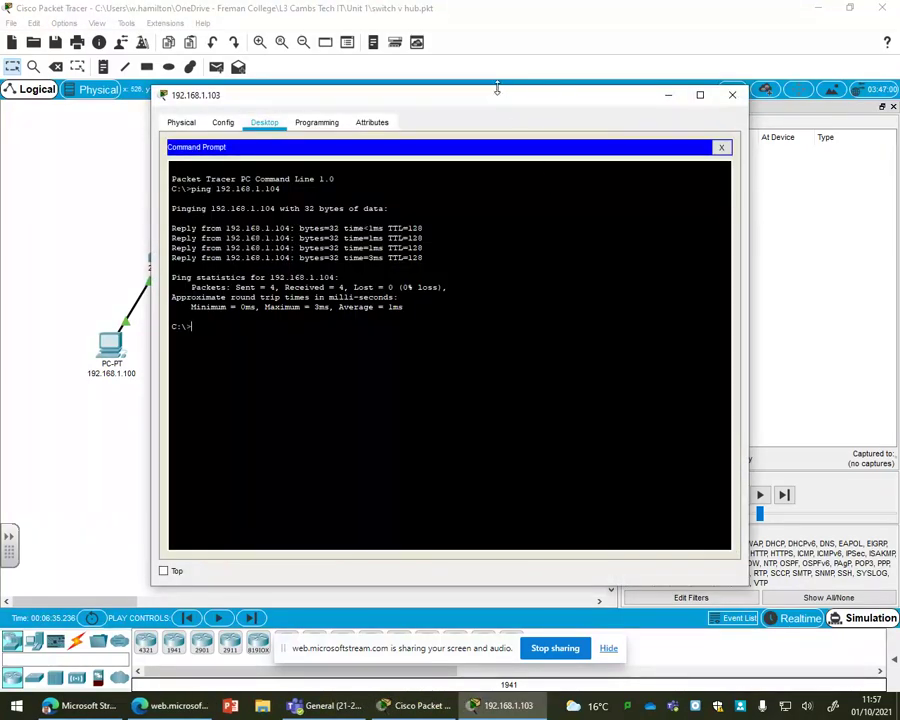
{"action": "left_click_drag", "start_coordinate": [494, 99], "coordinate": [479, 196]}
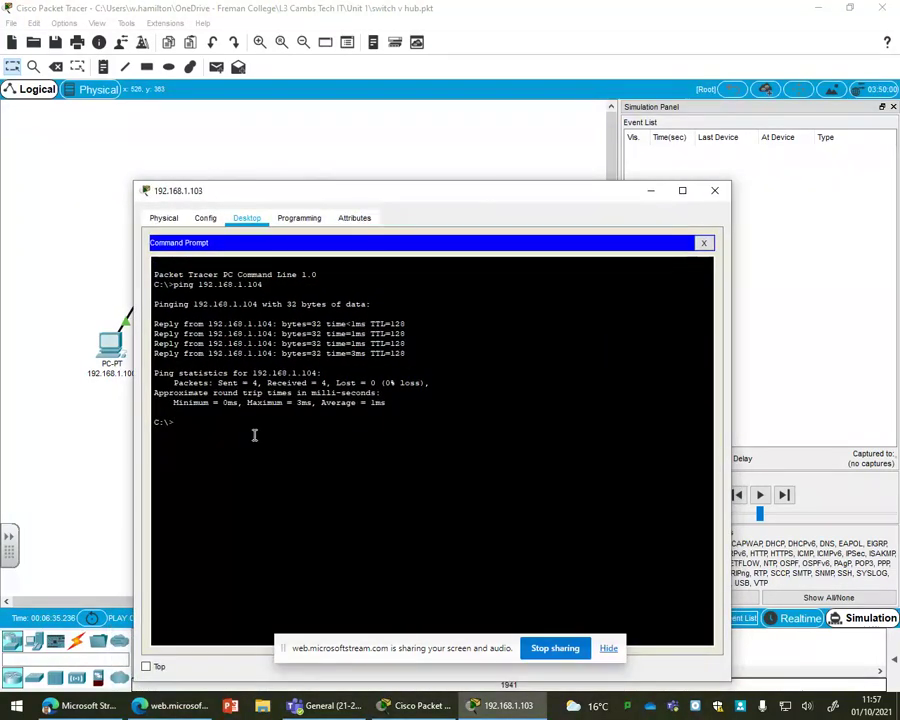
{"action": "key", "text": "Up"}
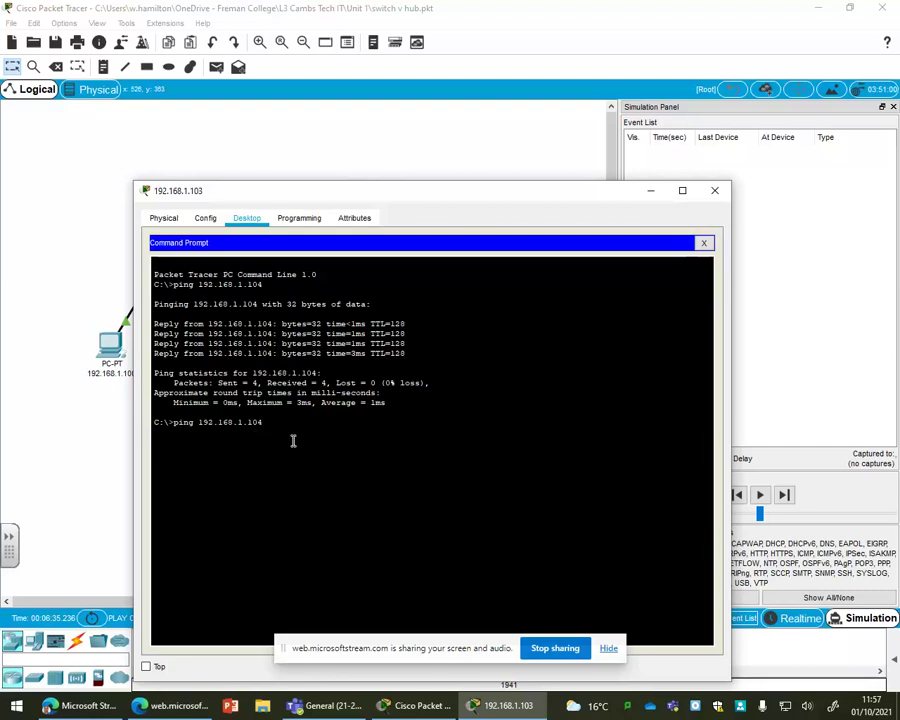
{"action": "key", "text": "Return"}
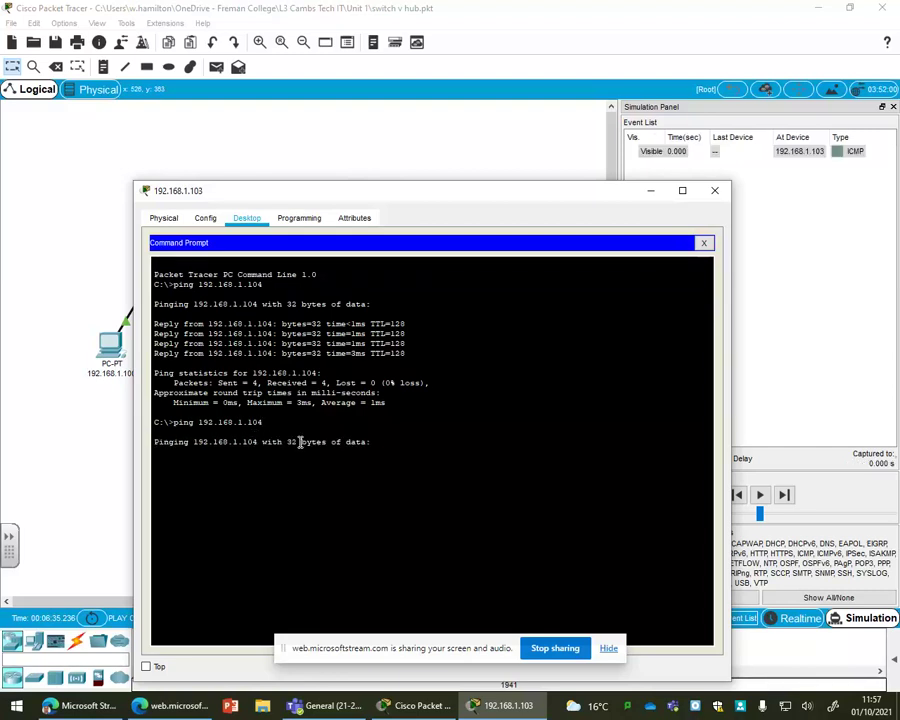
Play the simulation of the hub network's ping with the topology in view, watch the packets travel through Hub0, and reset the simulation
{"action": "left_click_drag", "start_coordinate": [480, 198], "coordinate": [382, 453]}
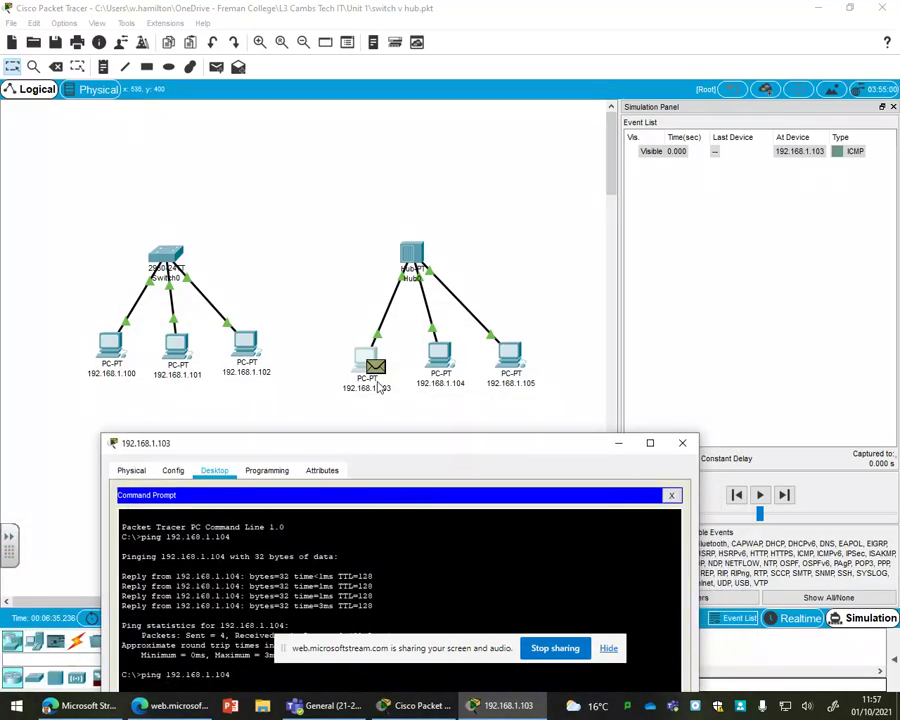
{"action": "left_click", "coordinate": [760, 495]}
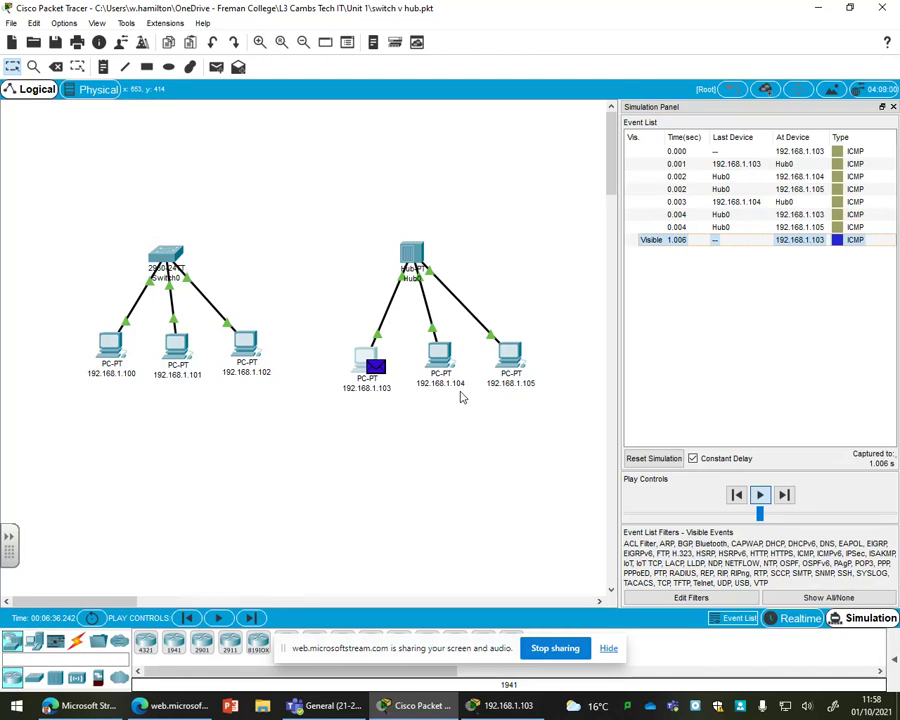
{"action": "mouse_move", "coordinate": [421, 252]}
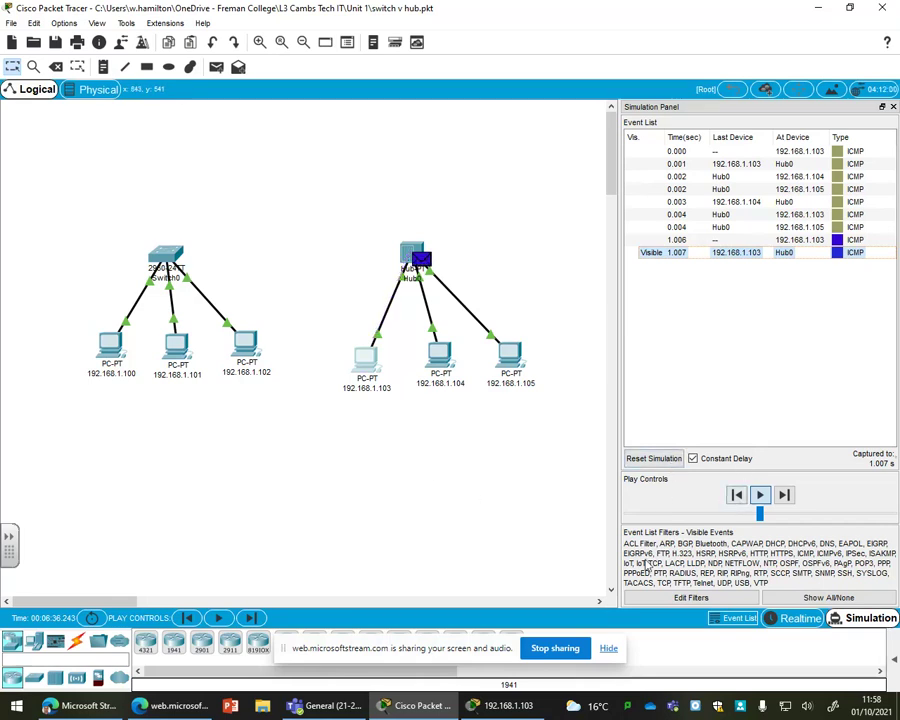
{"action": "left_click", "coordinate": [654, 458]}
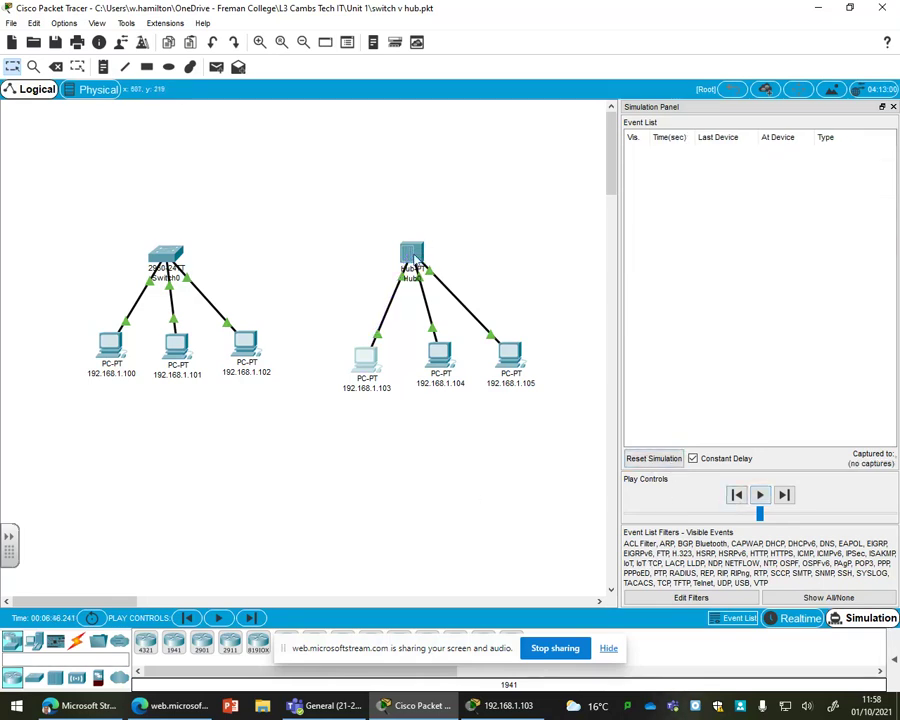